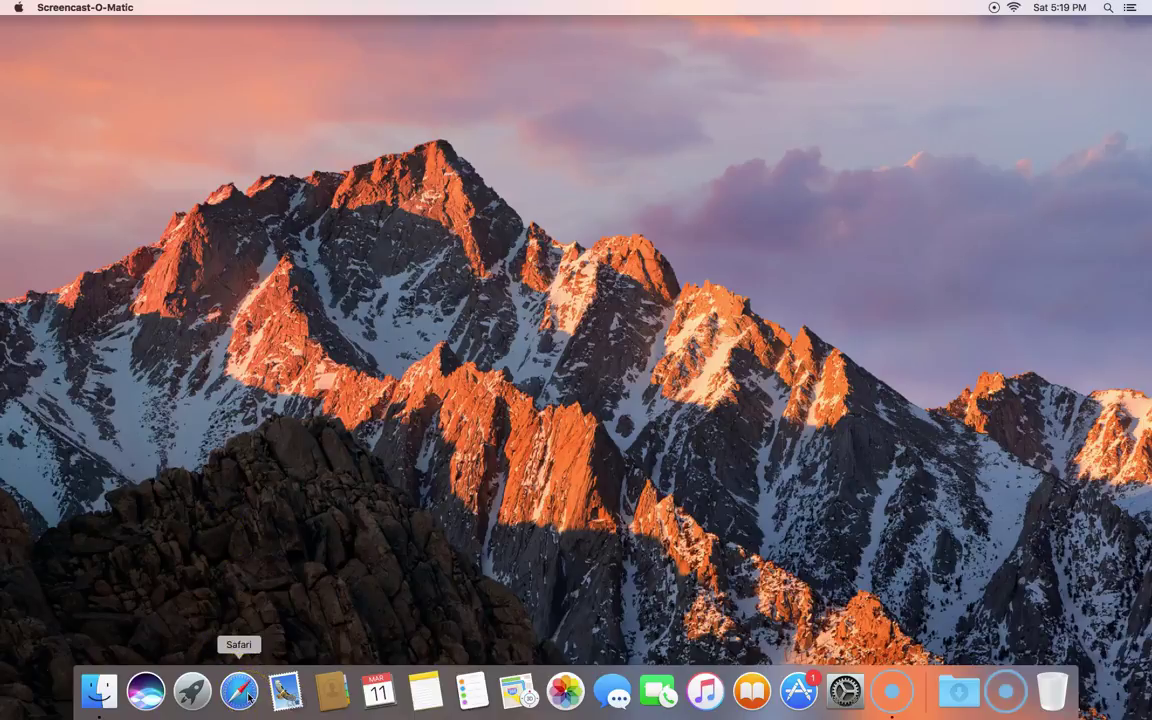
Step: Launch Safari and load the google.com/chrome download page
left_click(247, 696)
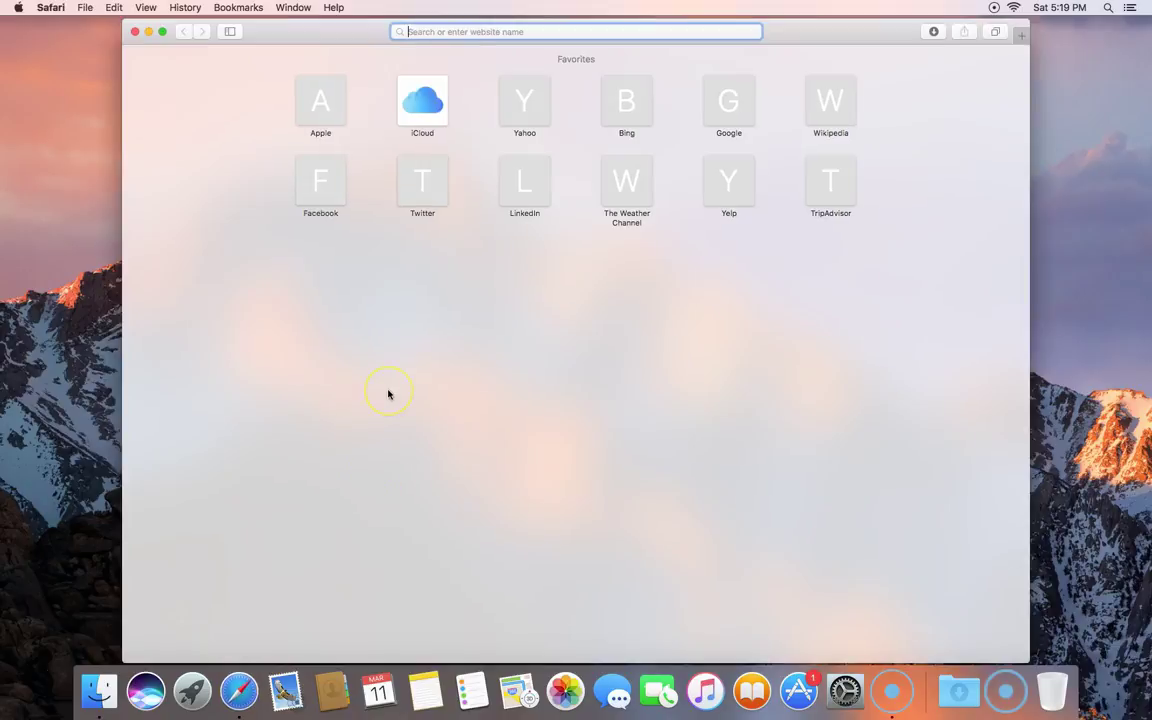
type("google.com")
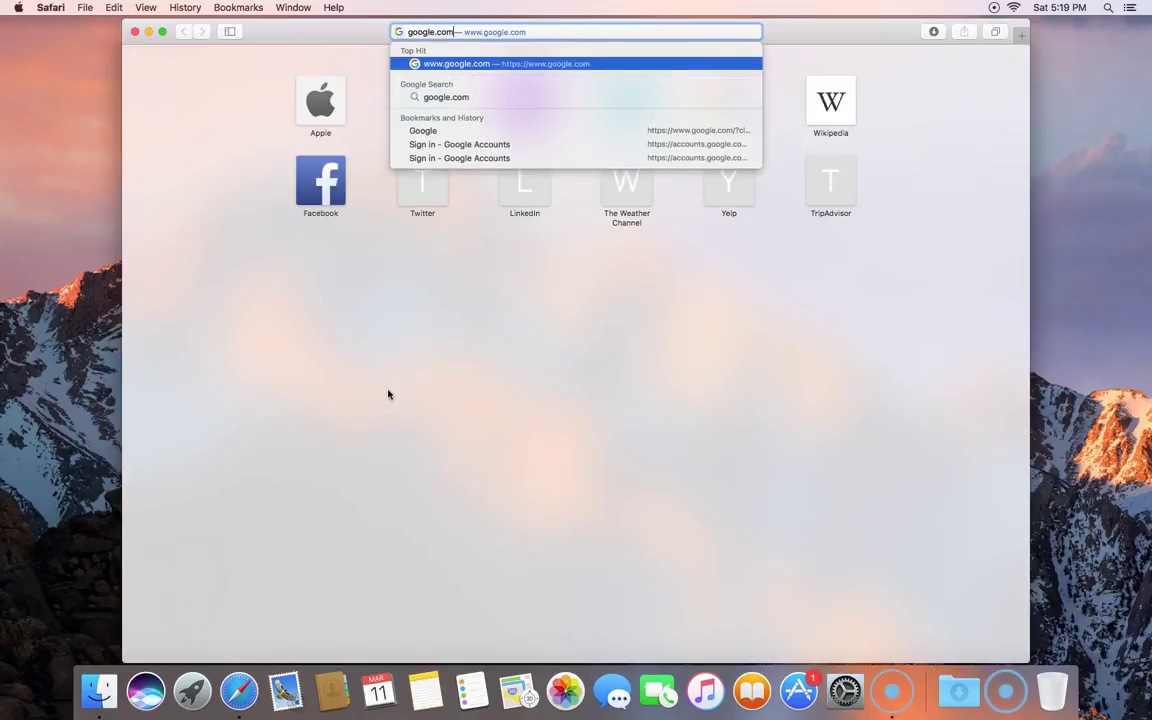
type("/chrome")
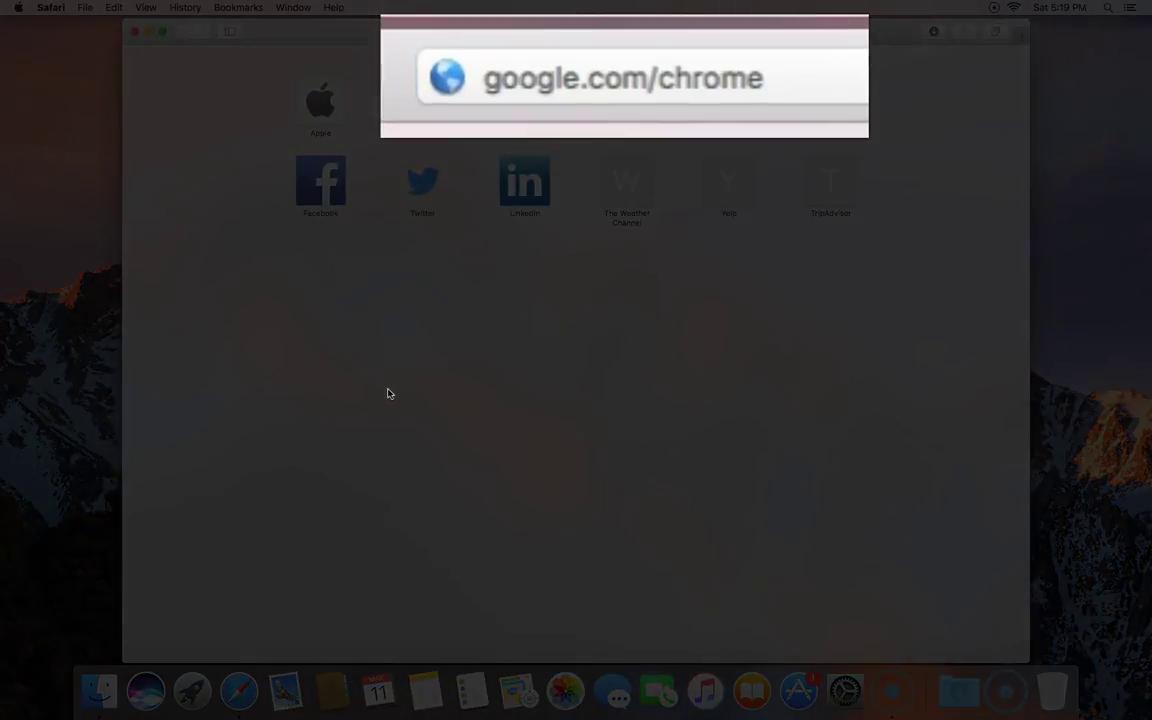
key("Return")
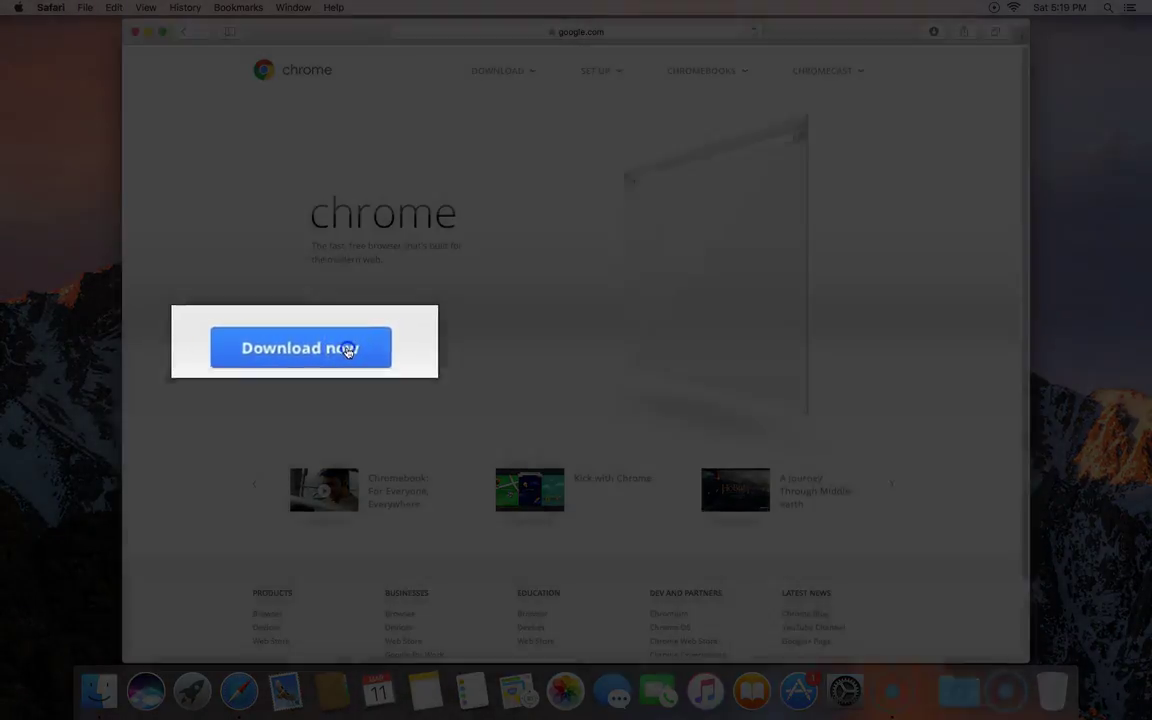
Step: Accept Chrome's terms to download googlechrome.dmg and show it in the Downloads list
left_click(345, 352)
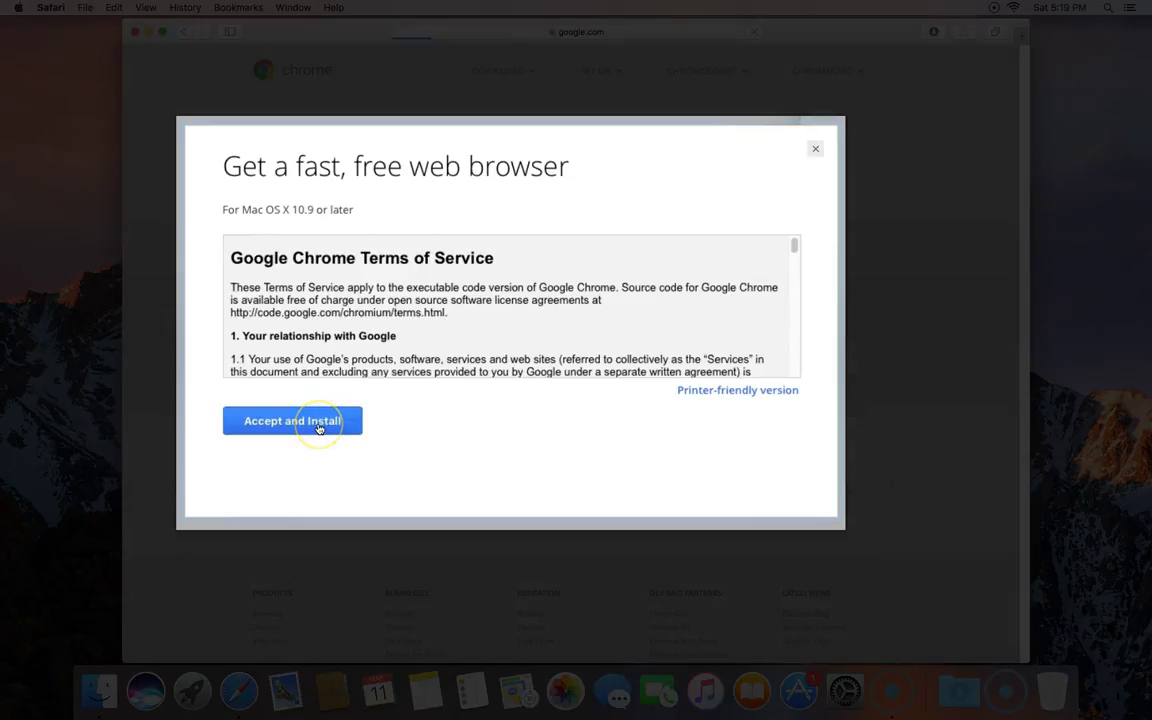
left_click(319, 424)
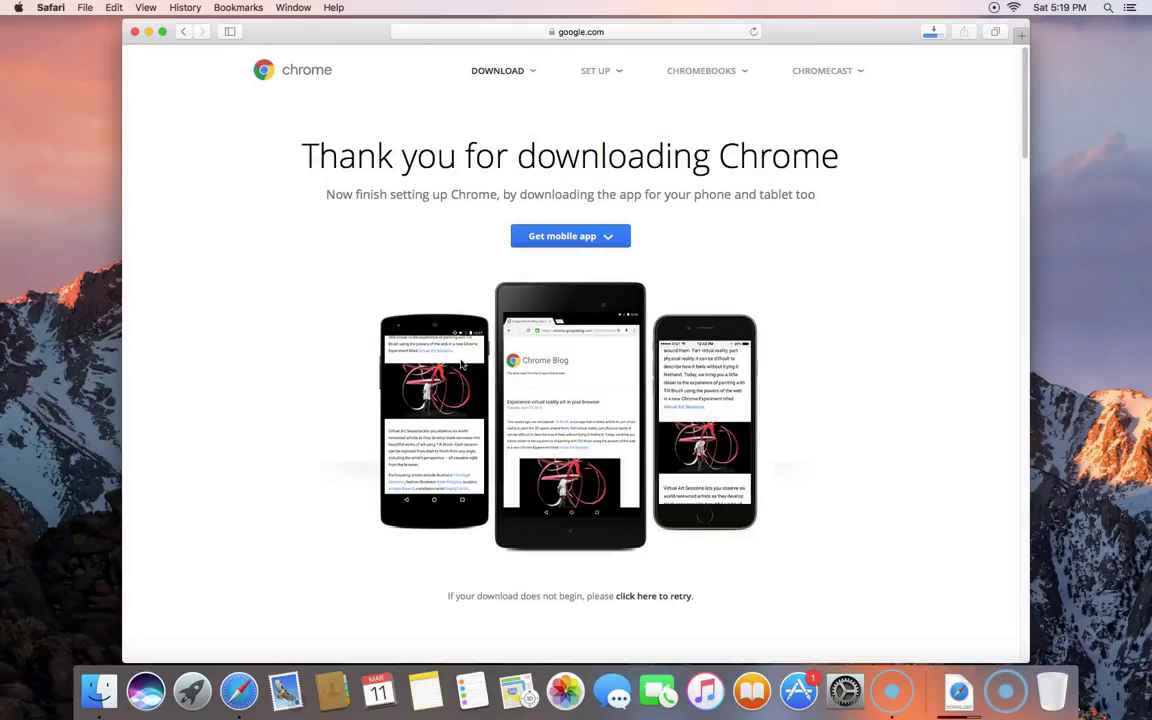
left_click(933, 33)
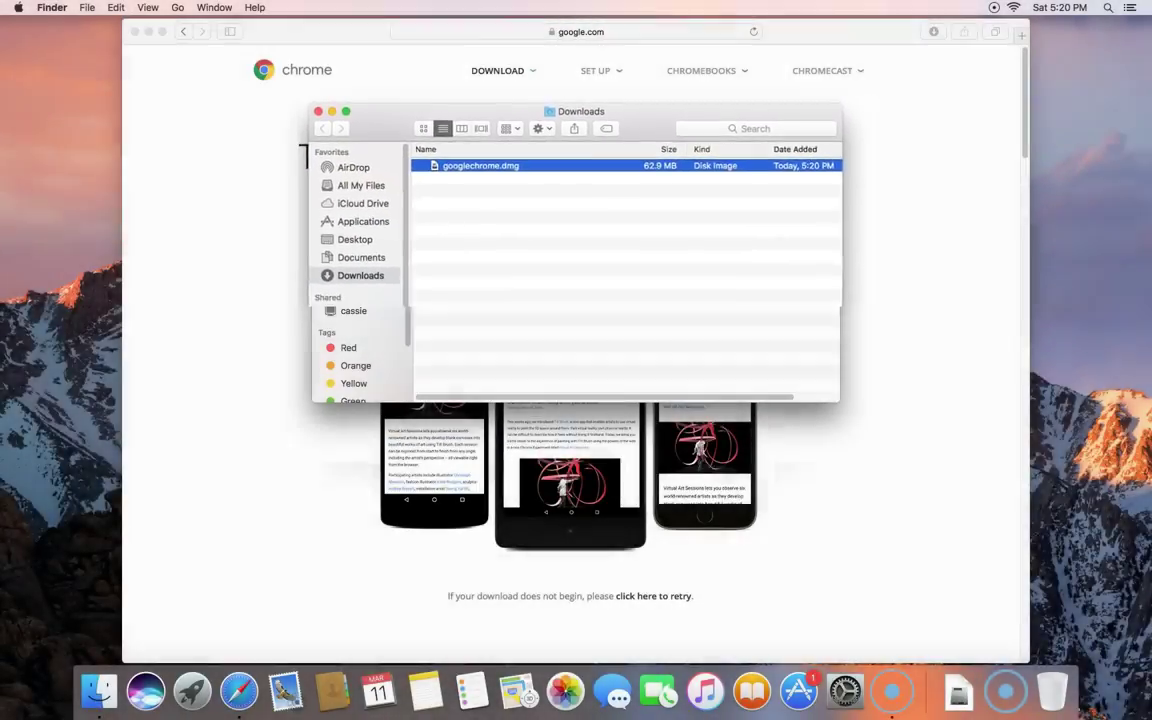
Step: Open googlechrome.dmg from Downloads and close the Safari window while it verifies
double_click(483, 168)
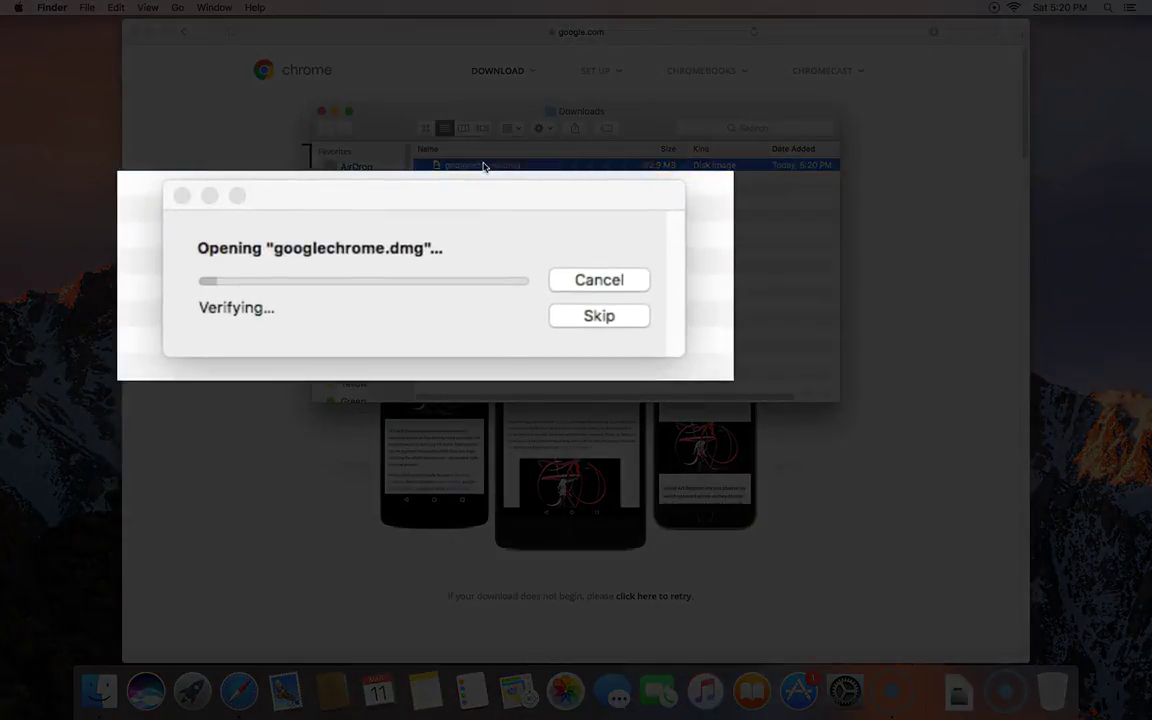
left_click(135, 34)
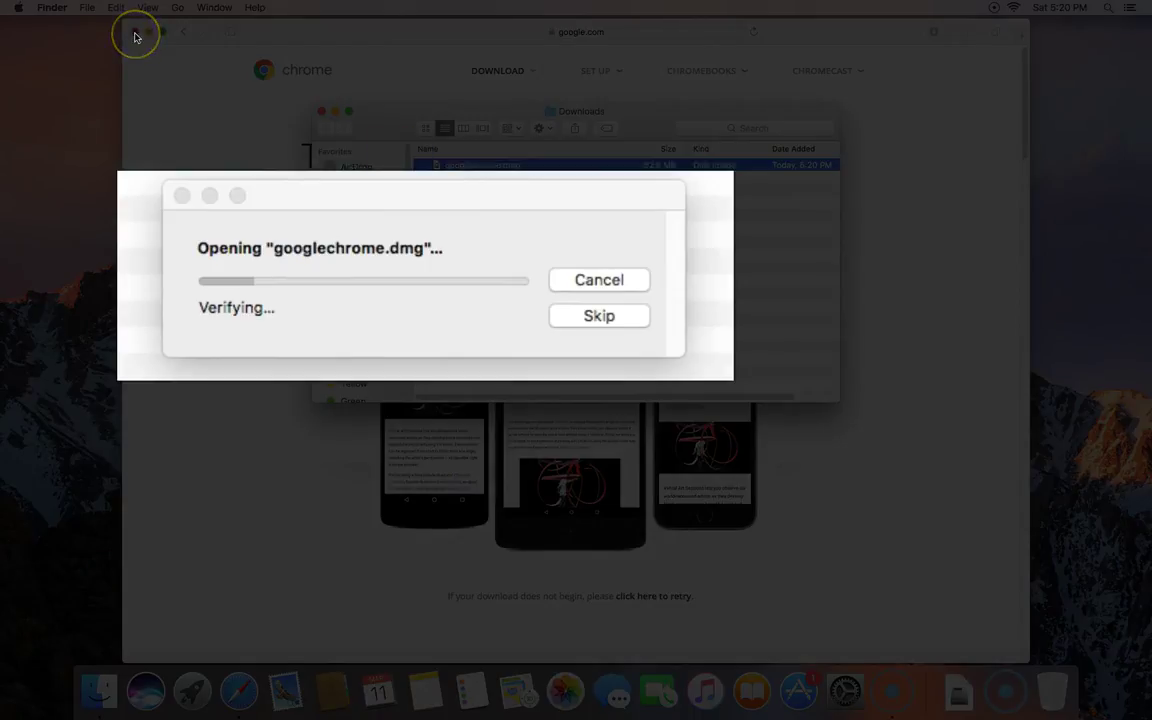
left_click(136, 34)
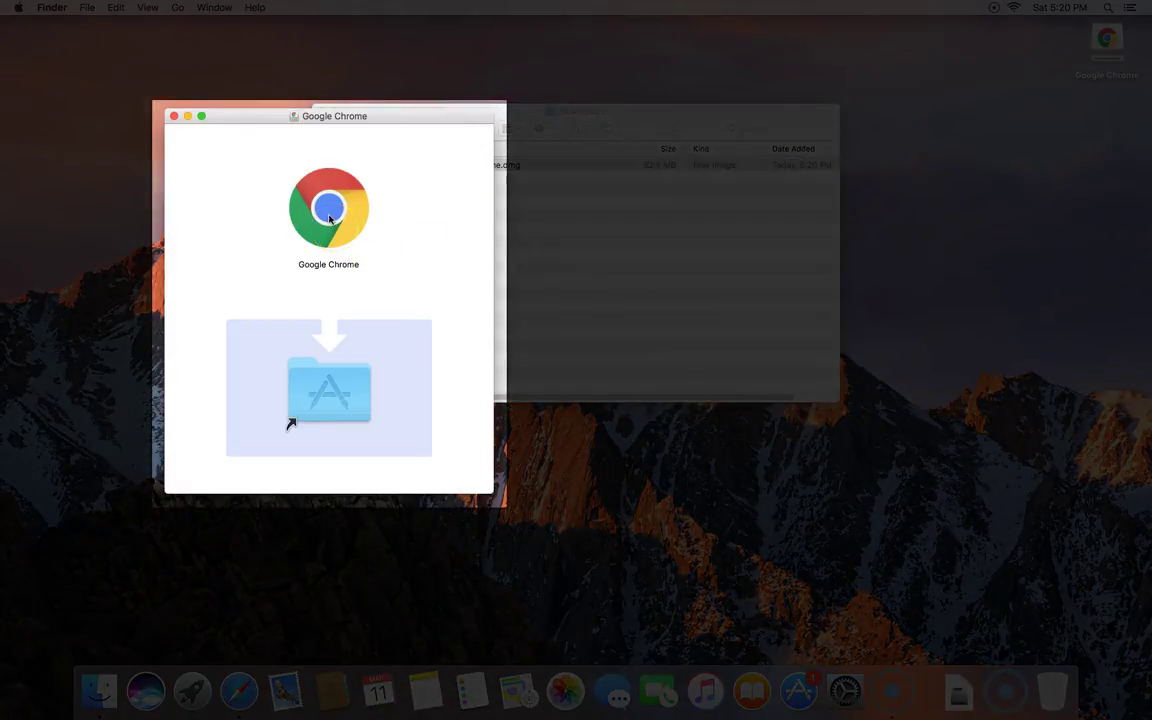
Step: Drag Google Chrome into the Applications folder, then close the installer window
left_click_drag(329, 216, 331, 408)
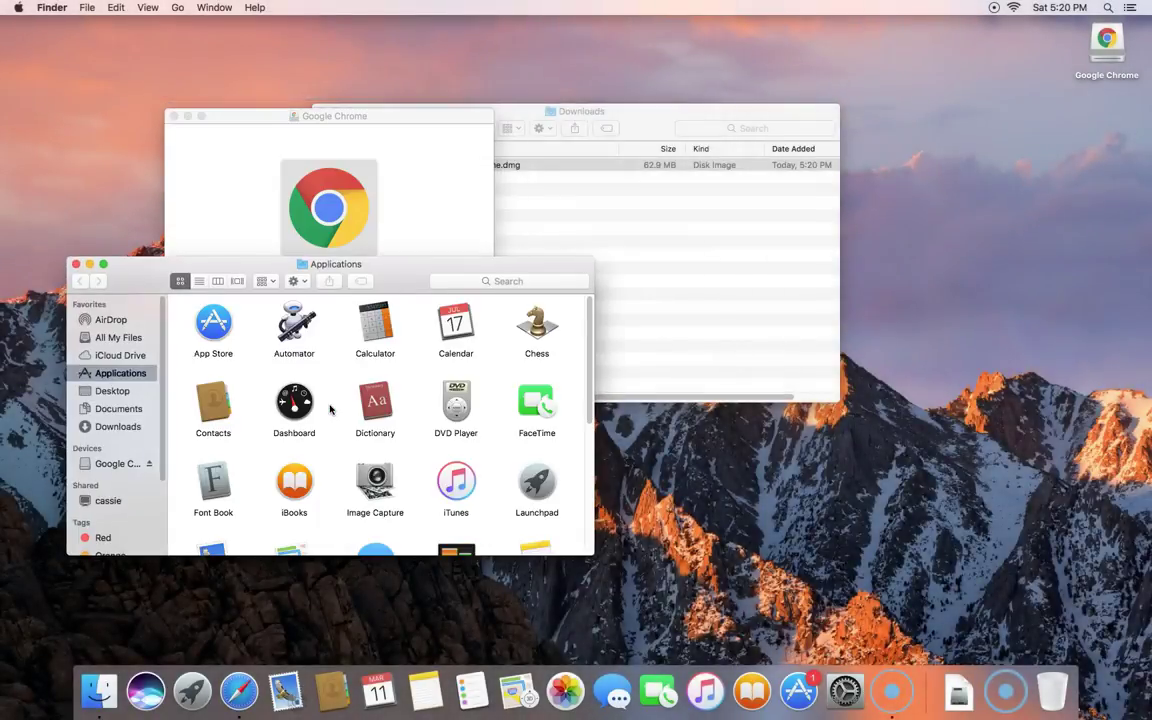
left_click_drag(331, 408, 333, 404)
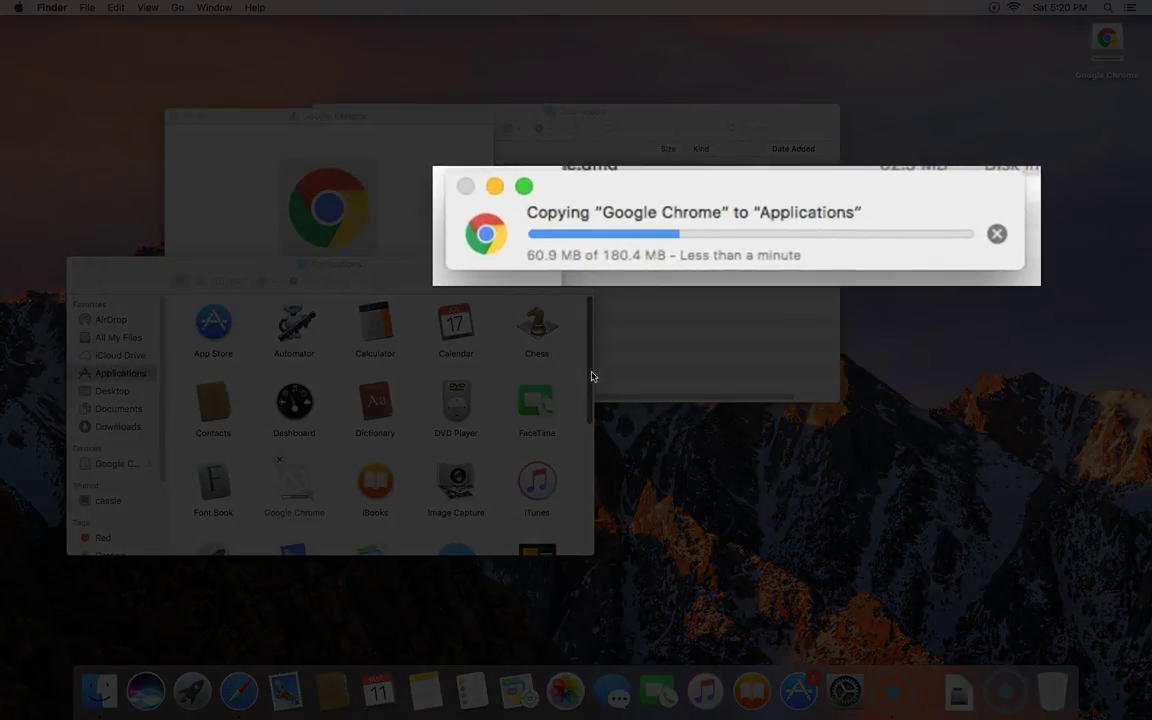
left_click_drag(404, 271, 374, 337)
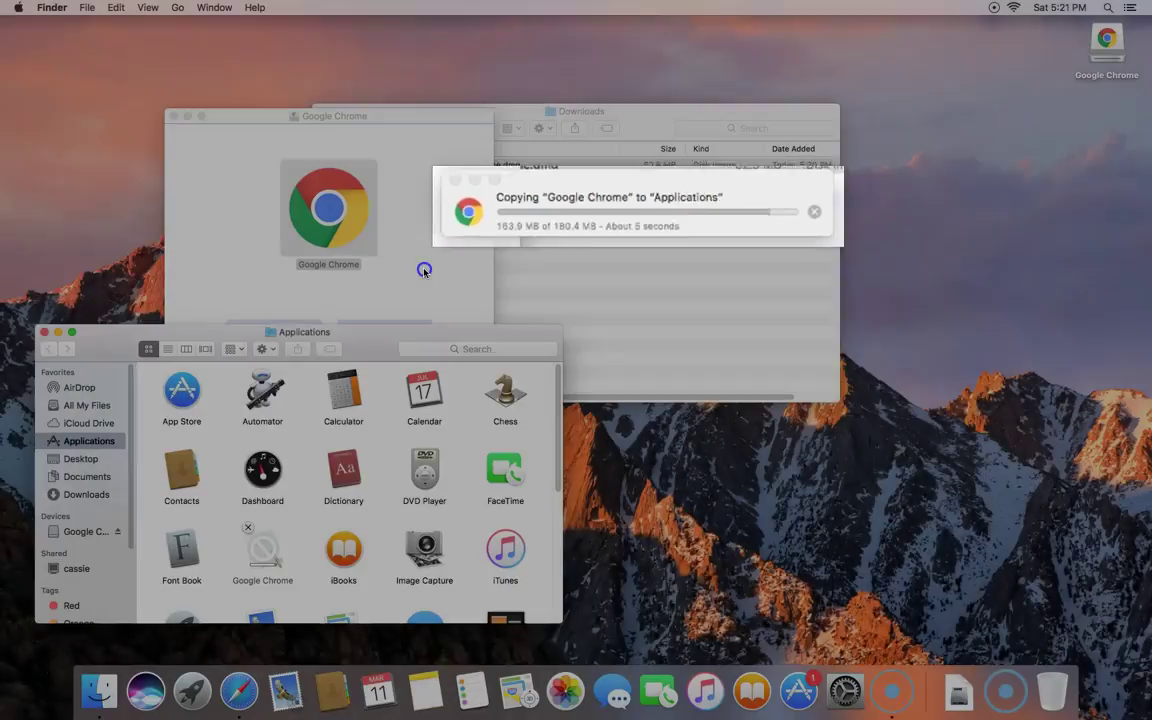
left_click(424, 270)
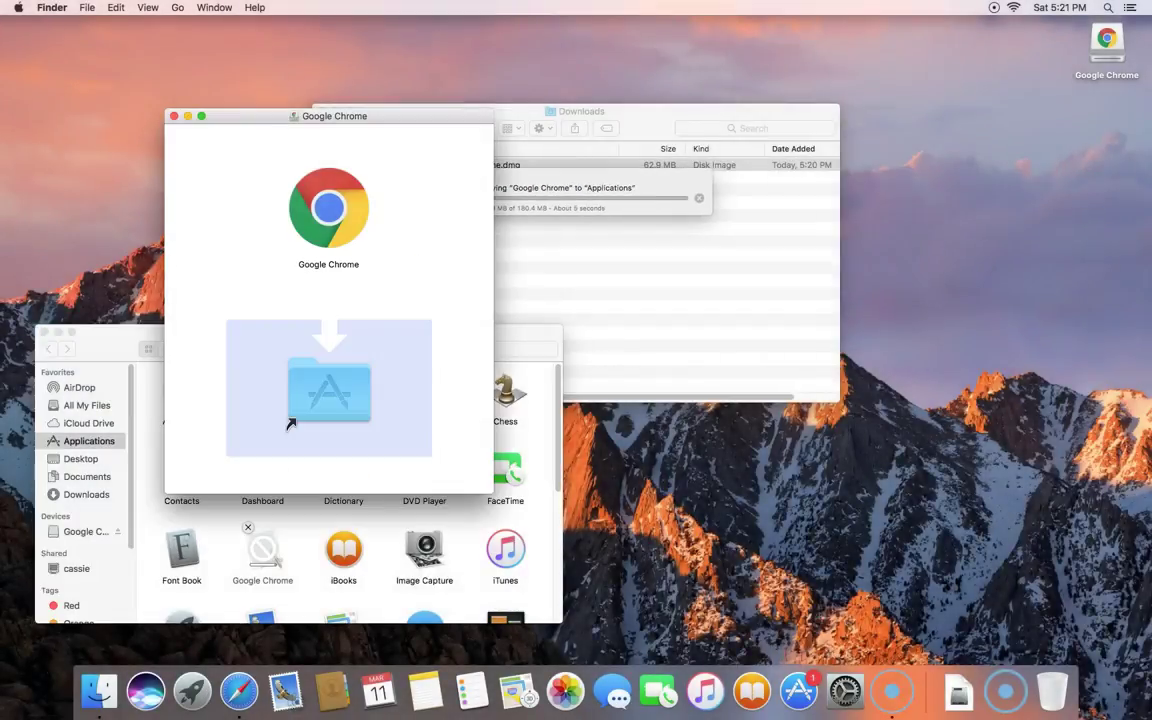
left_click(174, 117)
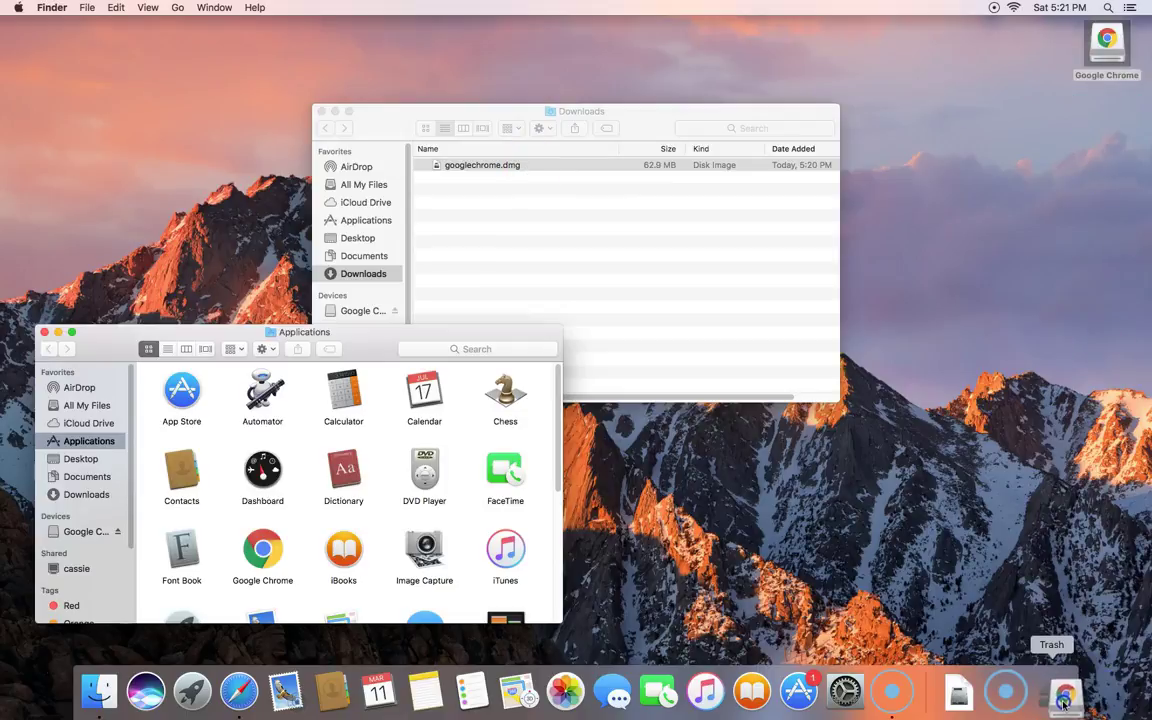
Step: Eject the Google Chrome volume and trash googlechrome.dmg from Downloads
left_click_drag(1018, 72, 1064, 706)
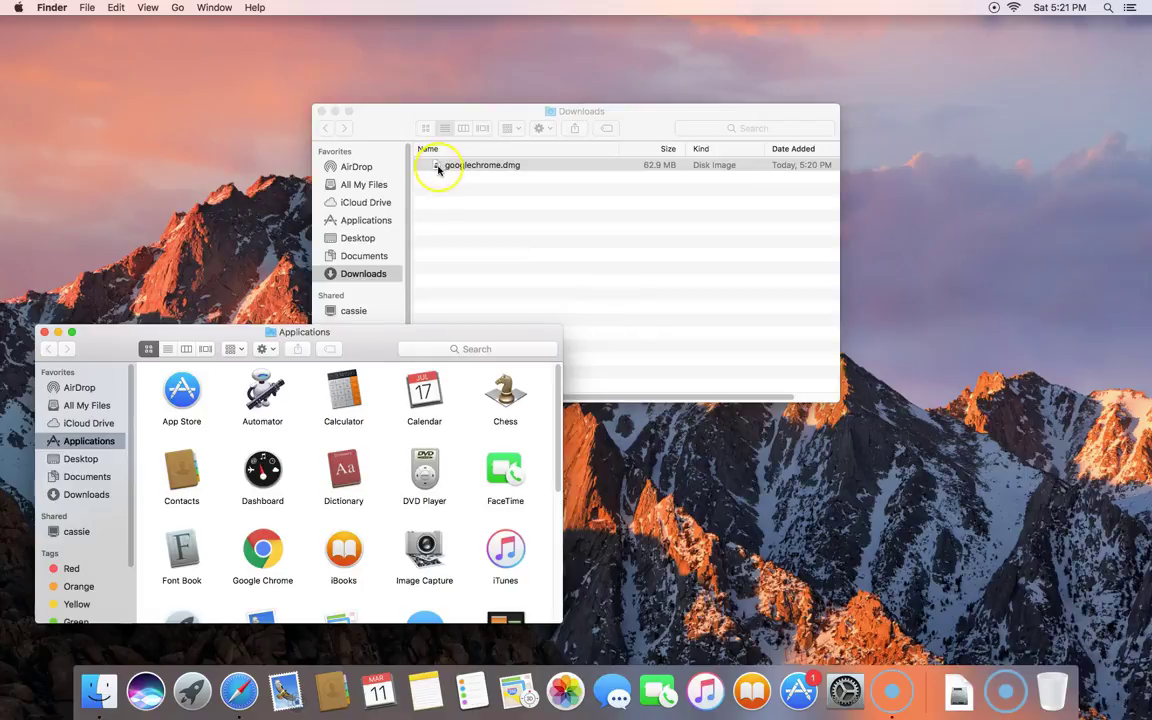
left_click_drag(437, 167, 1063, 700)
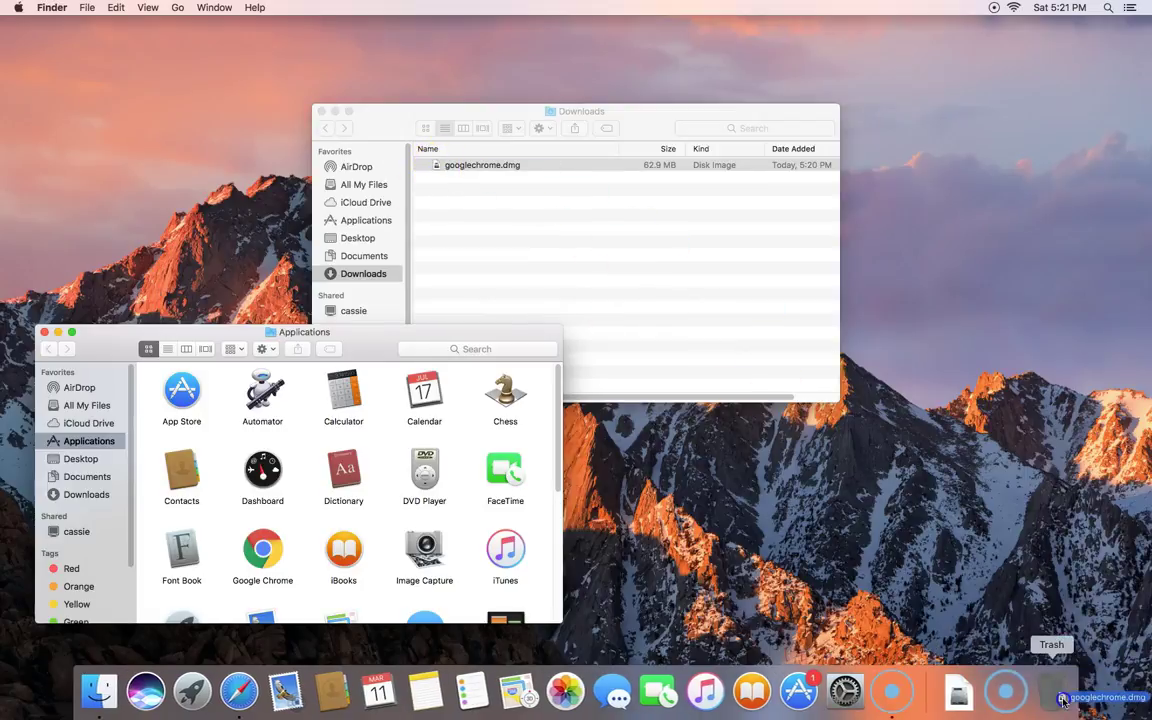
left_click_drag(1063, 700, 1063, 705)
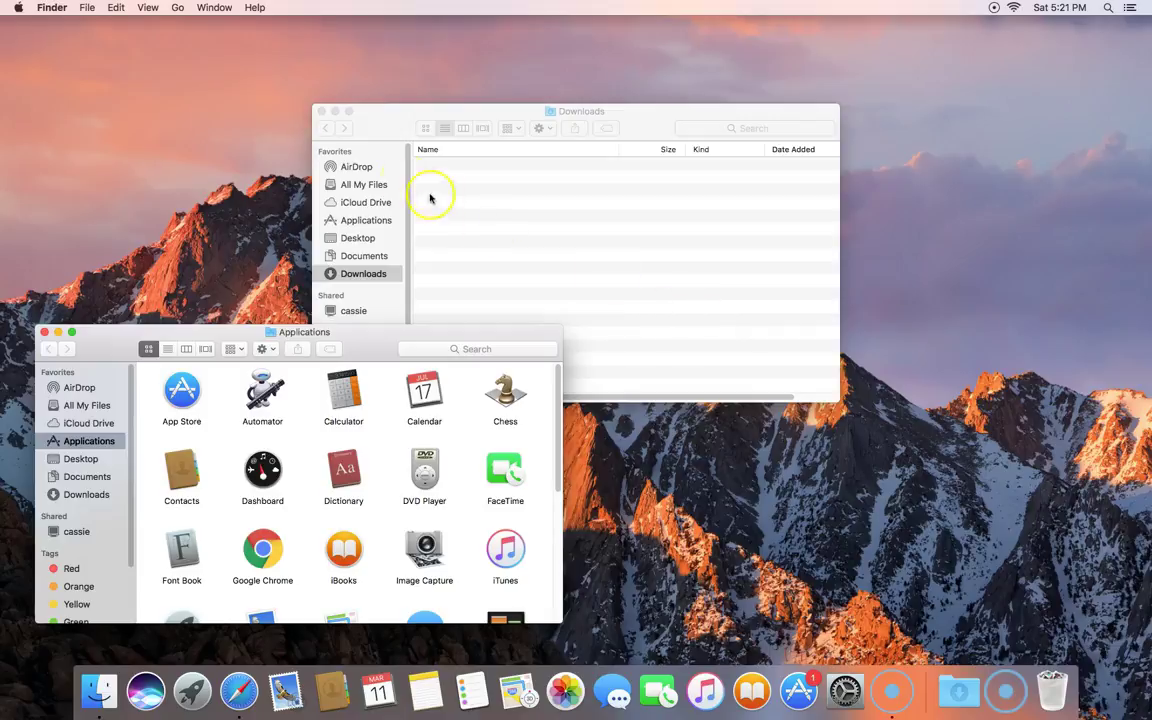
Step: Launch Google Chrome from Applications, close the Finder windows, and approve the downloaded-app warning
left_click(321, 111)
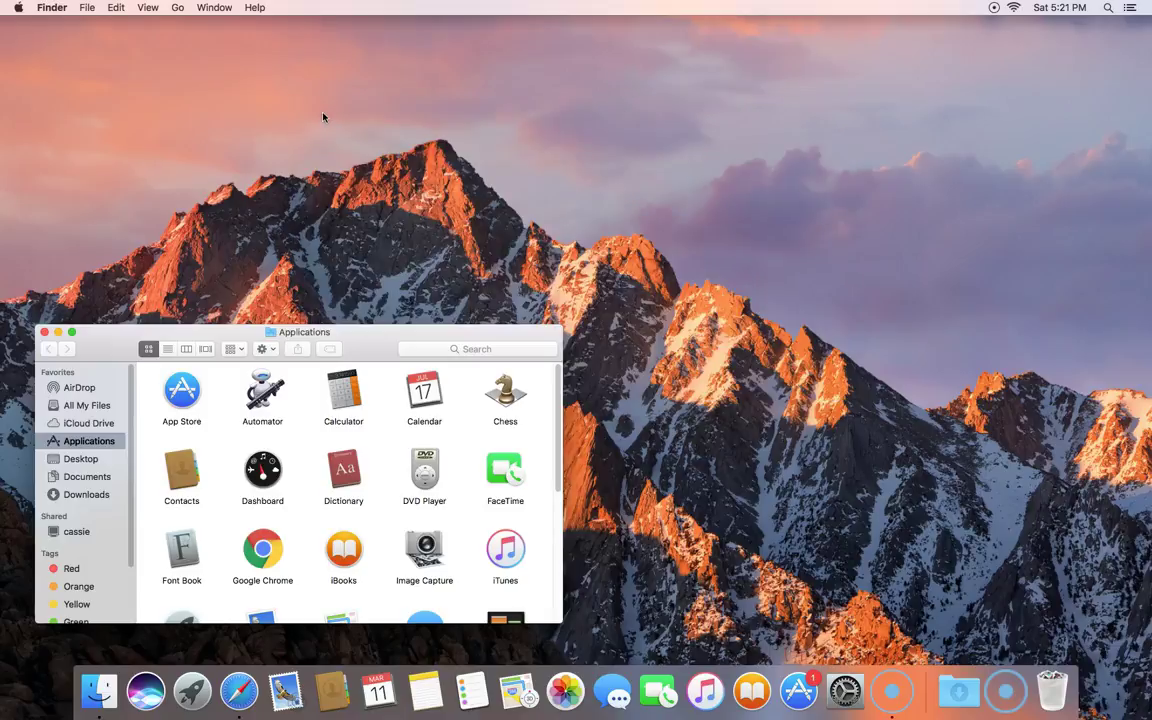
left_click(260, 548)
double_click(260, 548)
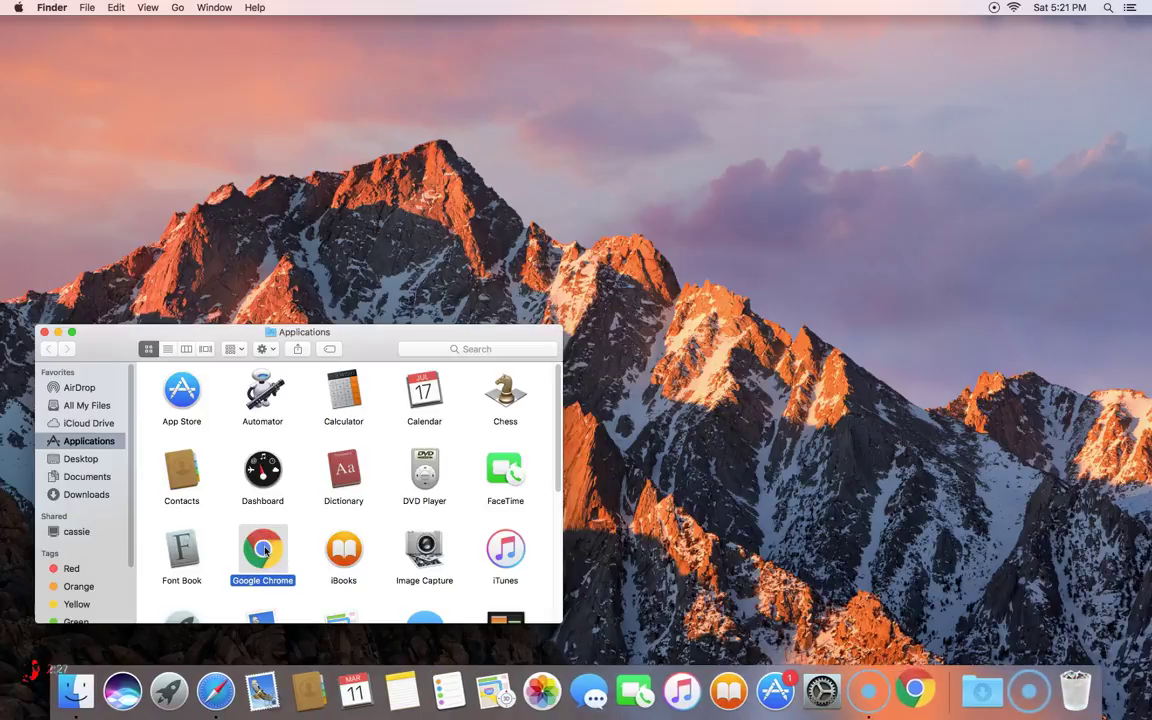
left_click(44, 332)
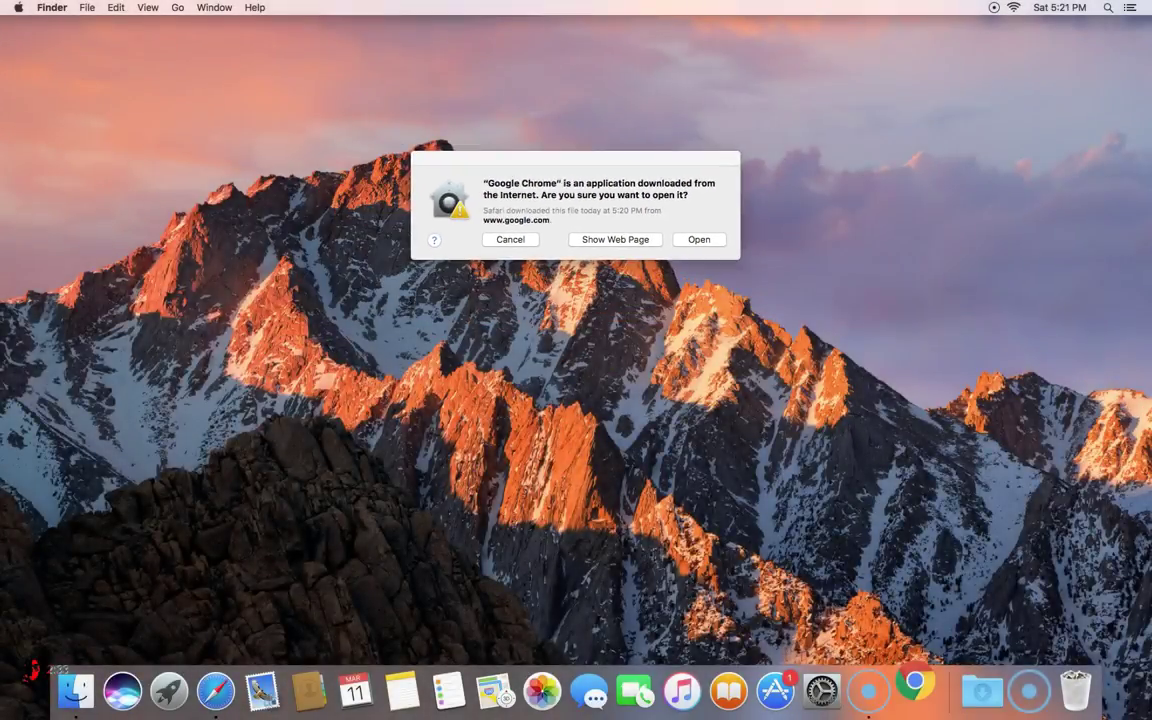
left_click(700, 240)
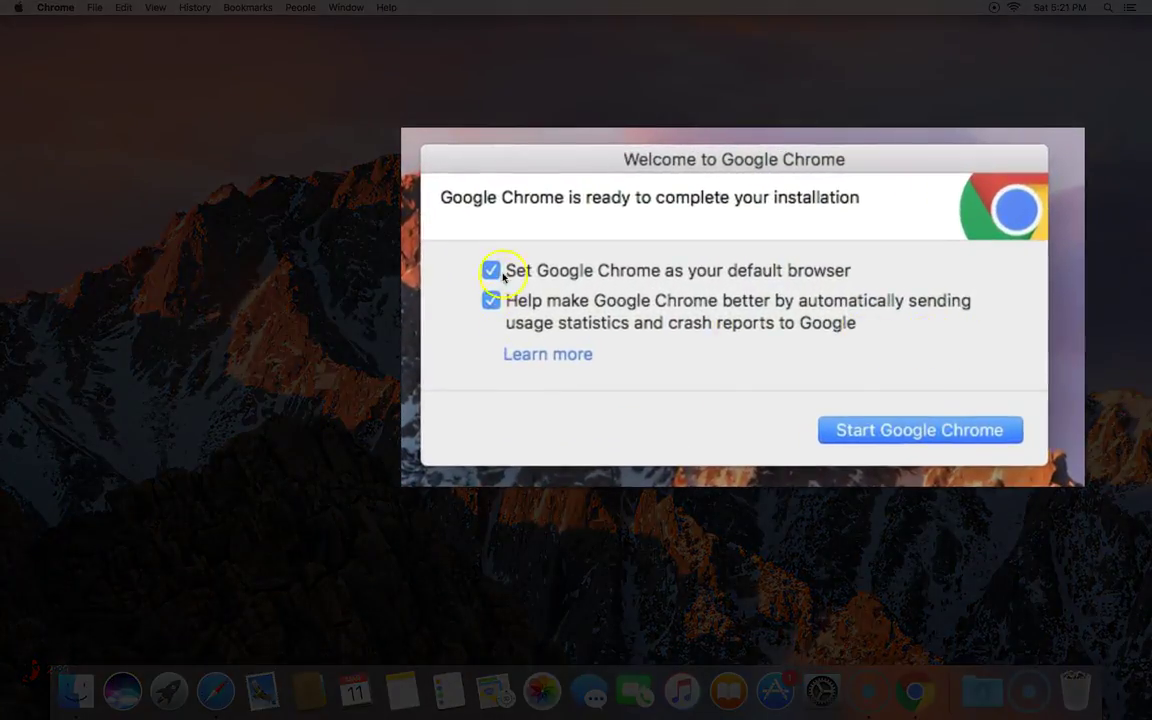
Step: Start Google Chrome and confirm Chrome as the Mac's default browser
left_click(896, 434)
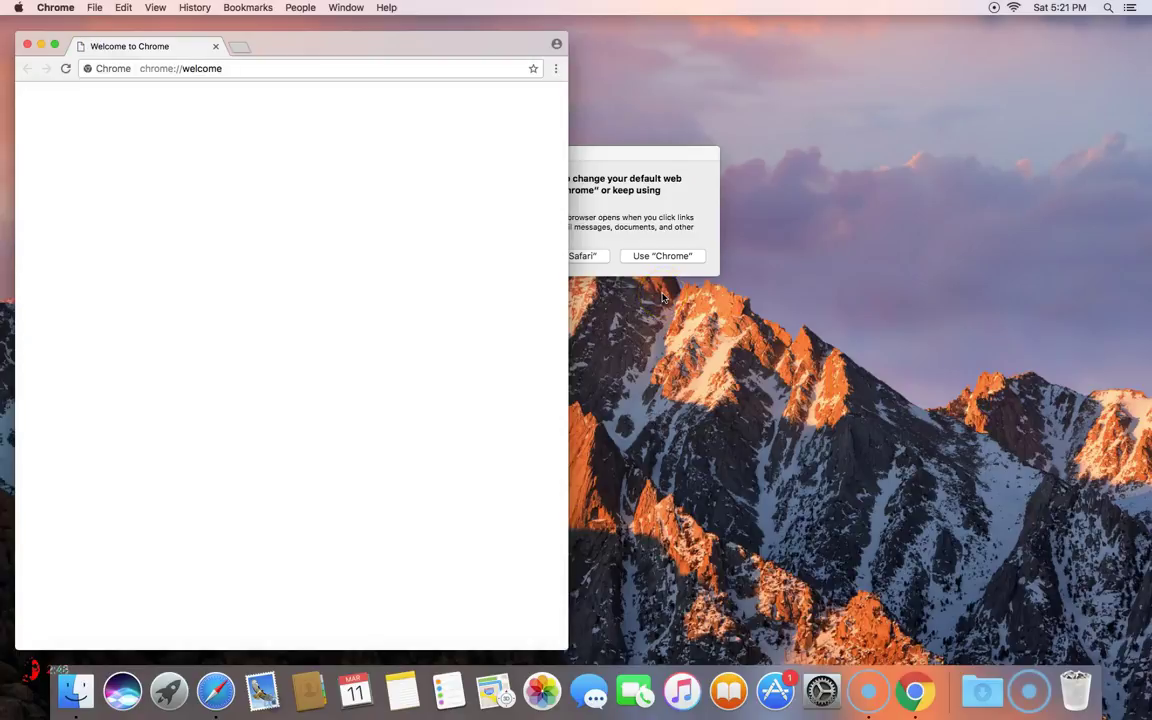
left_click(674, 237)
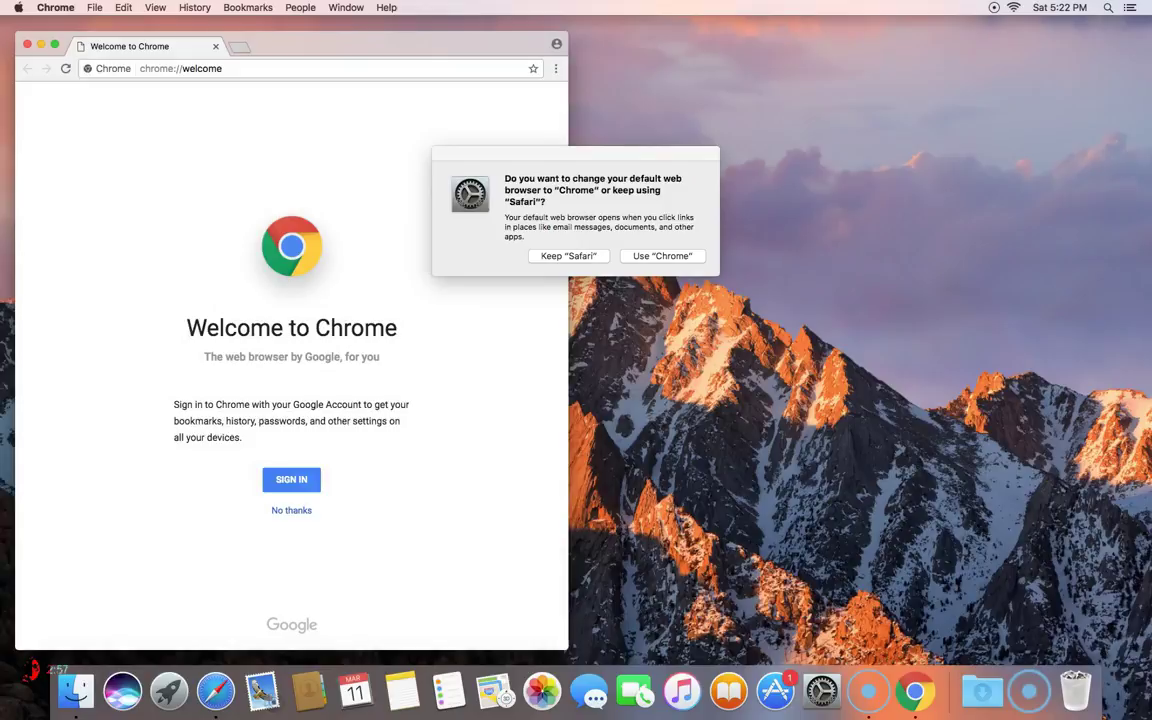
left_click(673, 256)
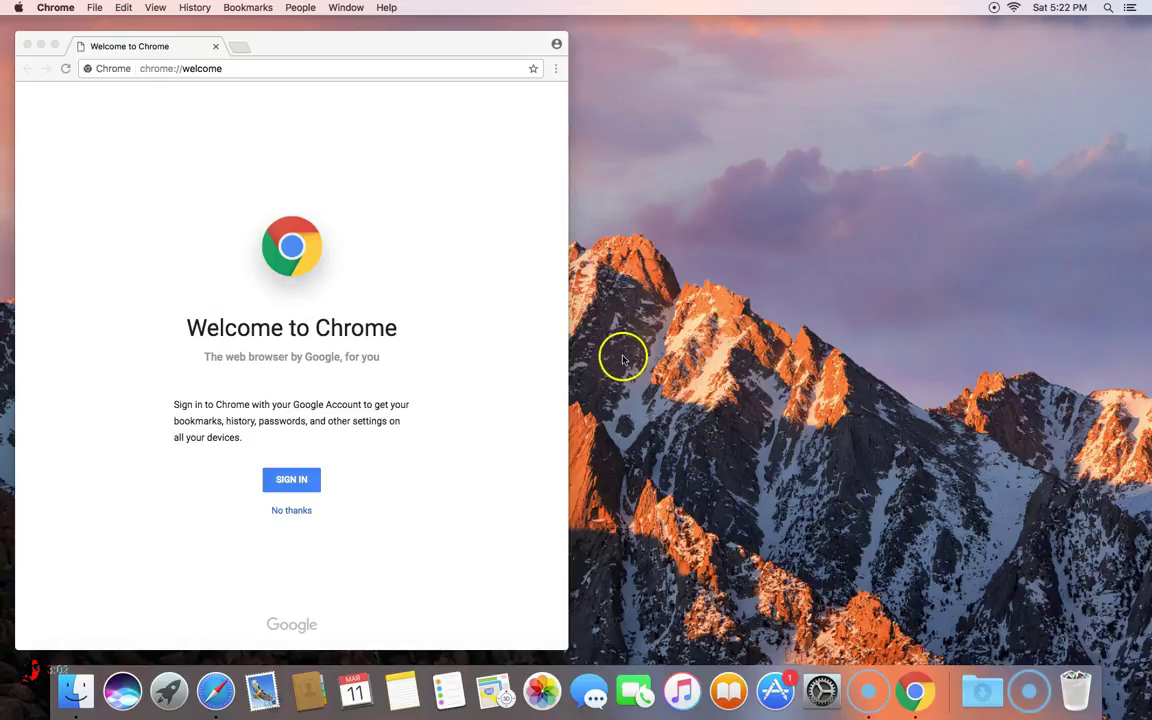
Step: Set Chrome's Dock icon to Options > Keep in Dock
right_click(913, 690)
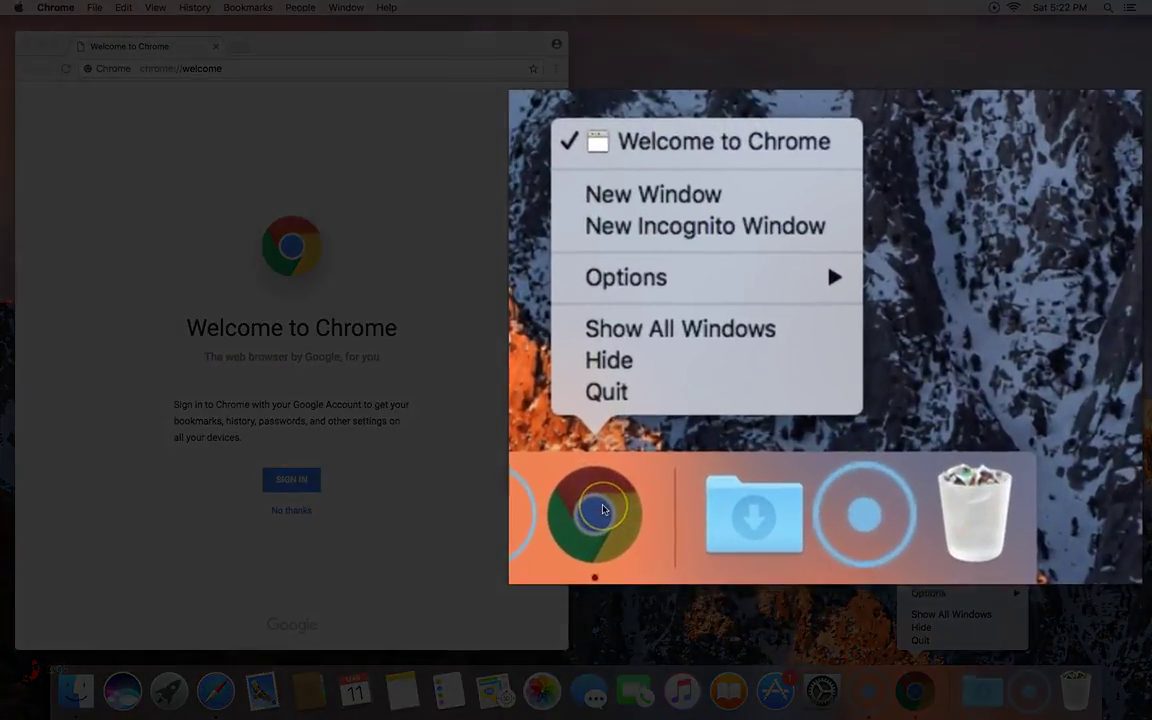
mouse_move(960, 593)
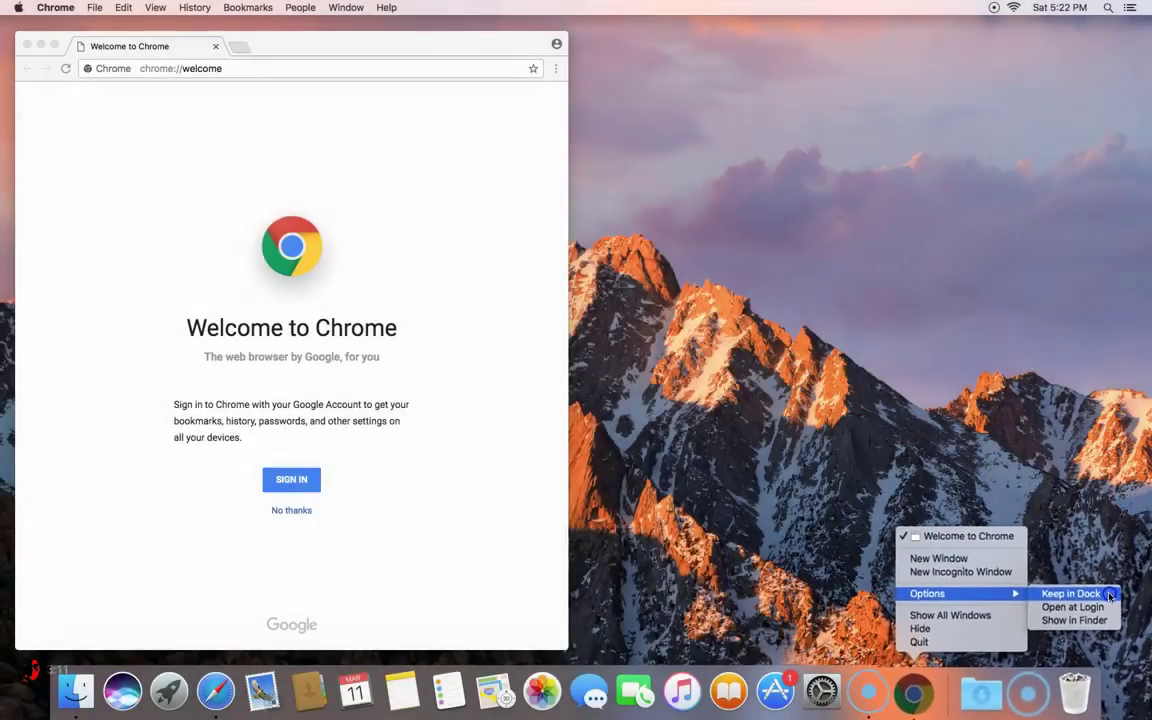
left_click(1106, 595)
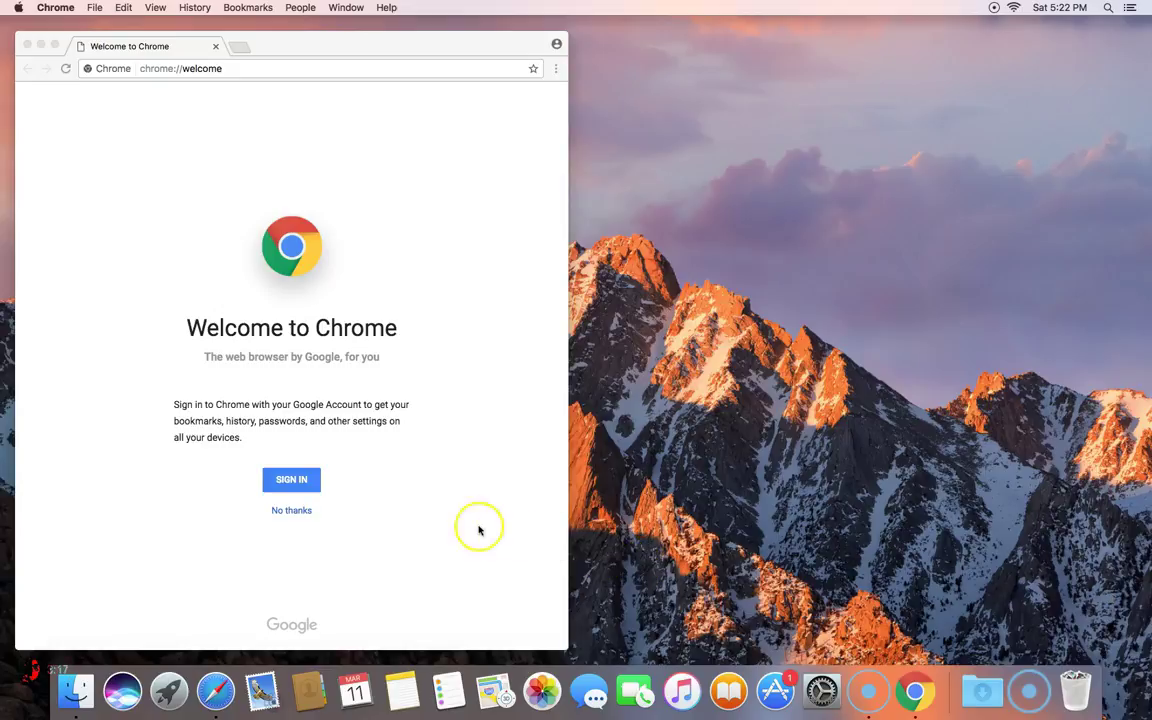
Step: Sign in to Chrome with the account e-mail, password and 2-Step Verification code
left_click(292, 486)
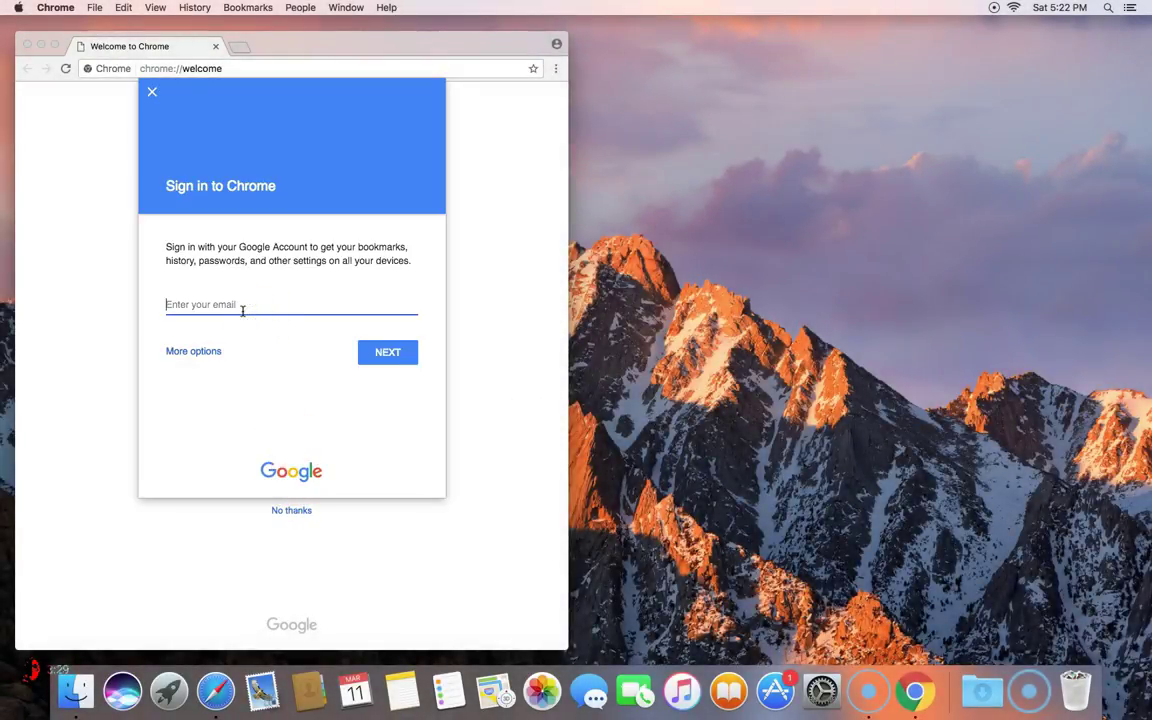
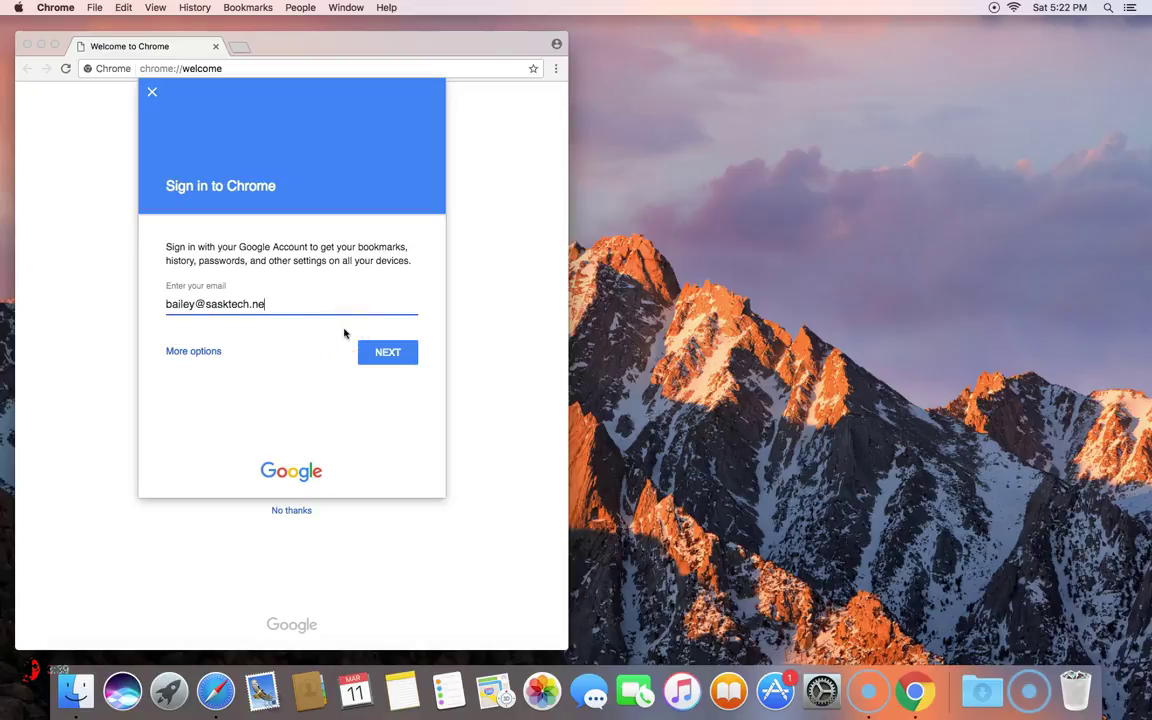
left_click(372, 352)
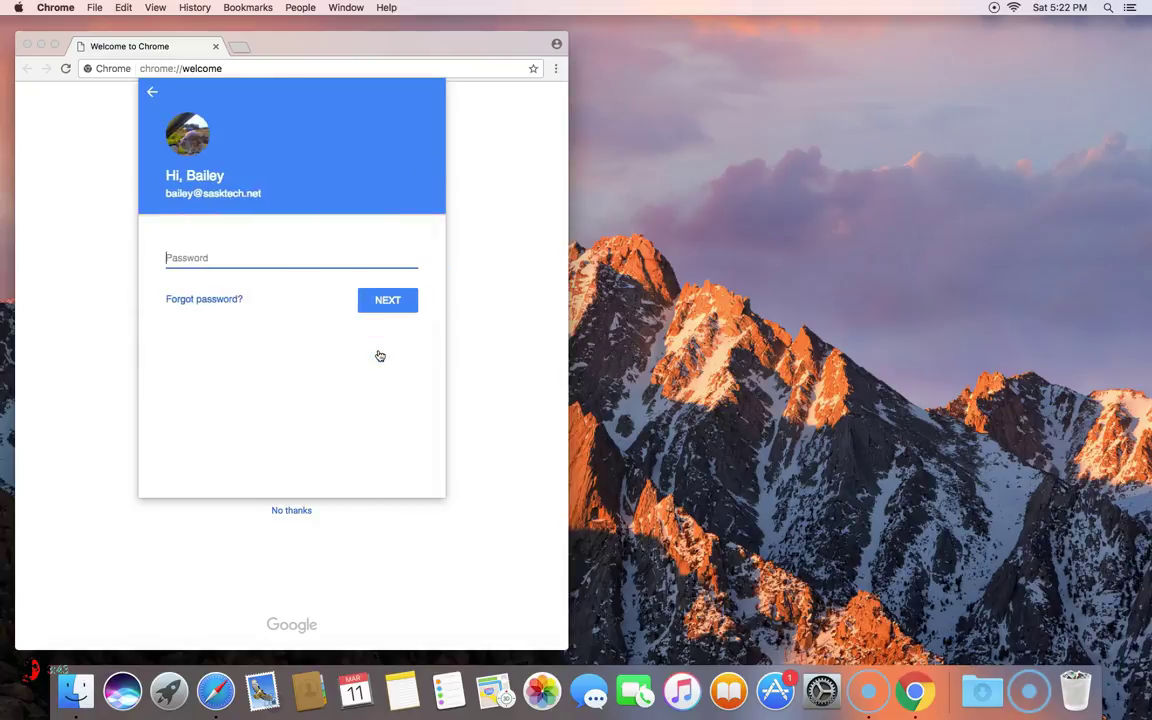
key("Return")
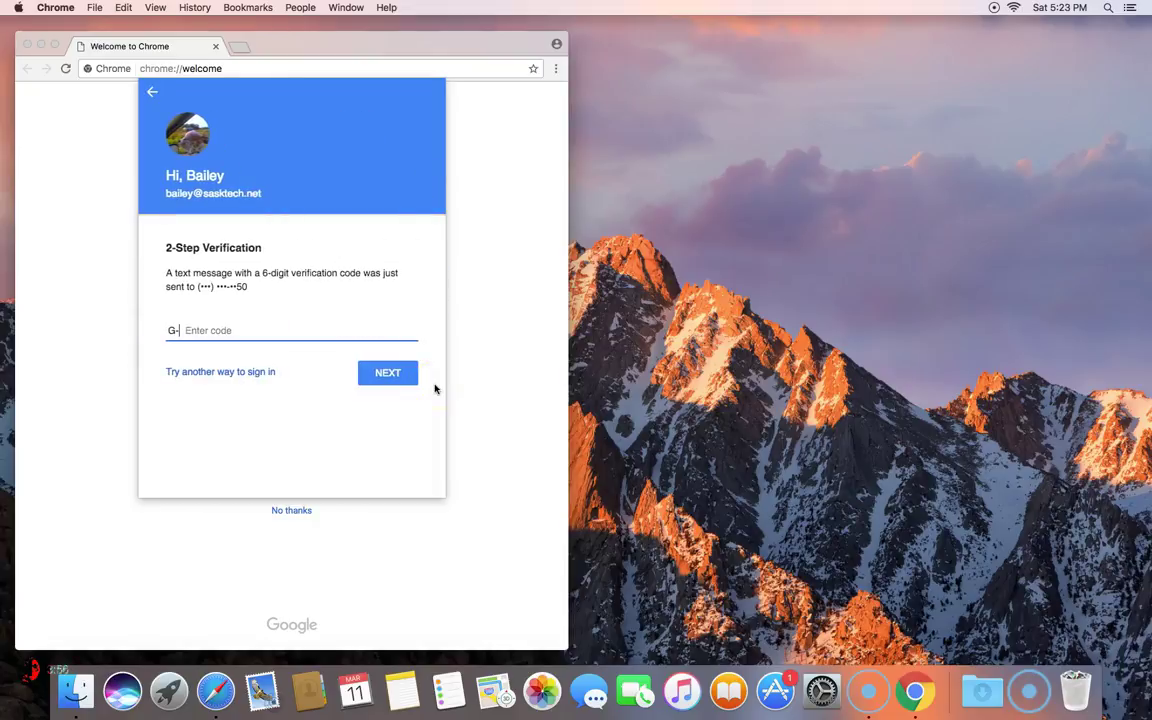
left_click(404, 380)
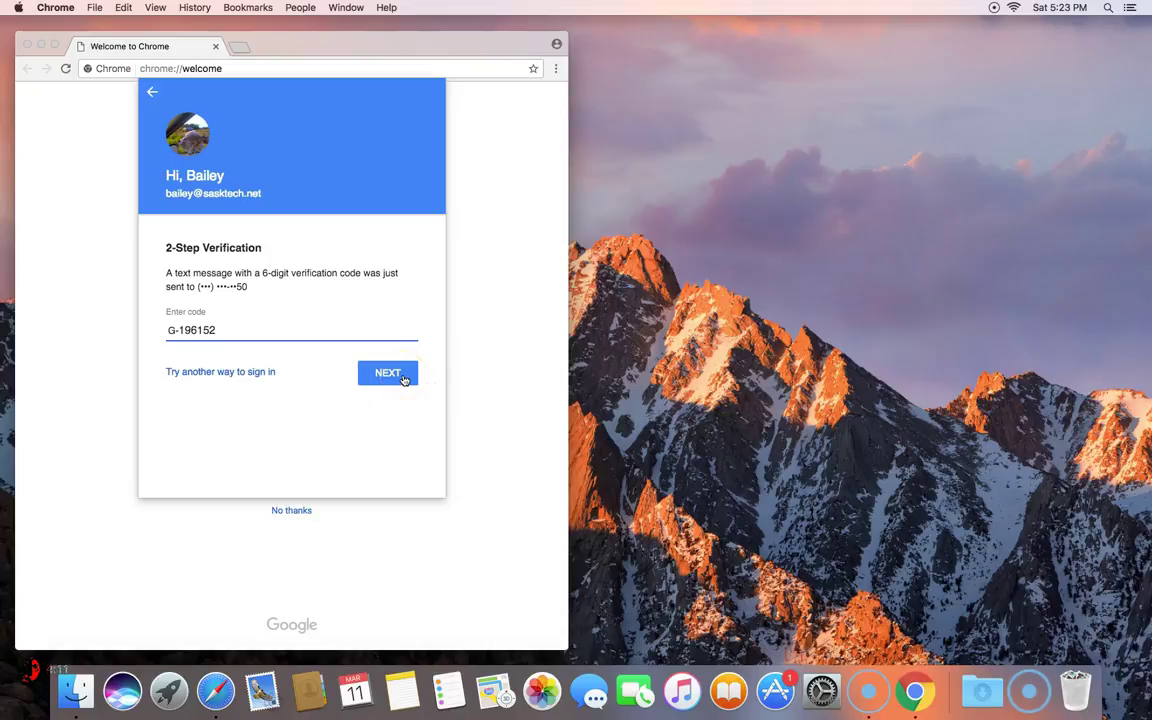
left_click(404, 380)
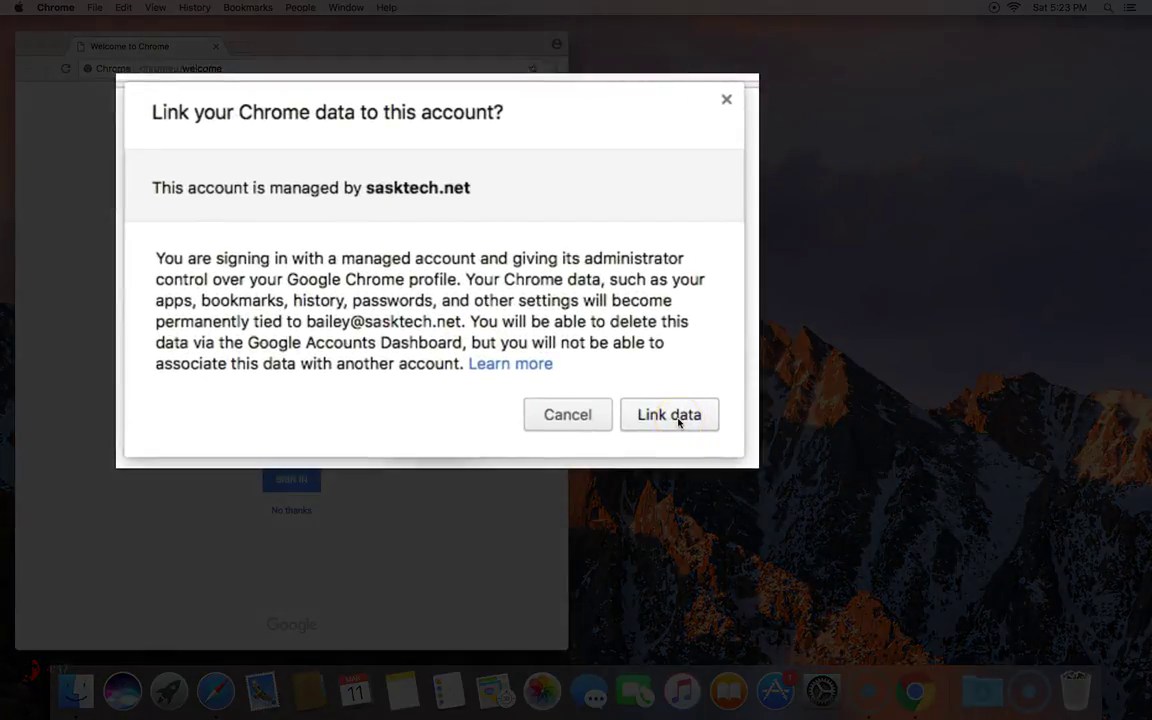
Step: Choose Link data for the managed account and acknowledge that sync is on
left_click(678, 420)
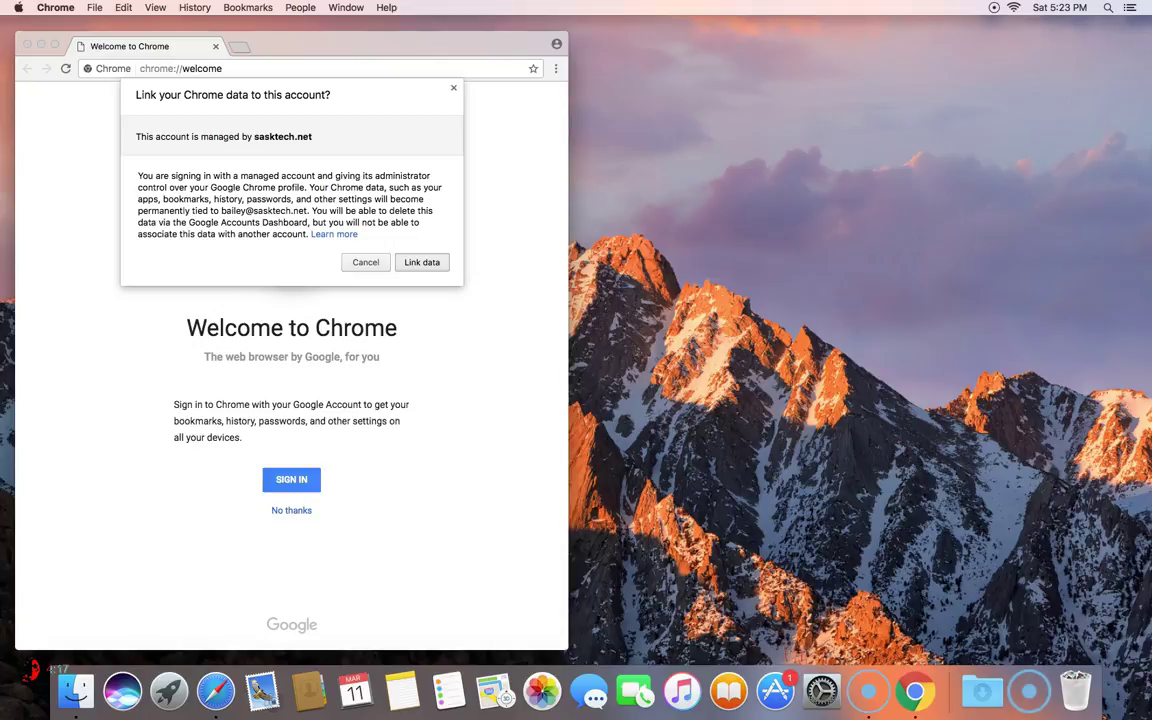
left_click(433, 265)
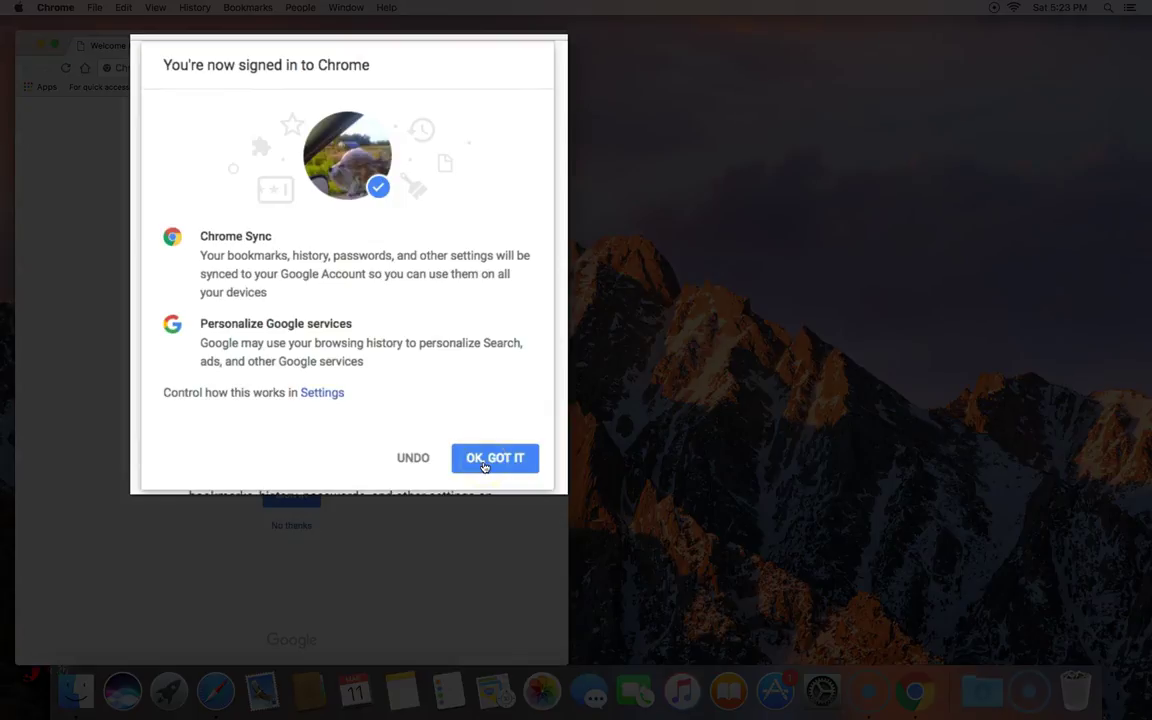
left_click(484, 462)
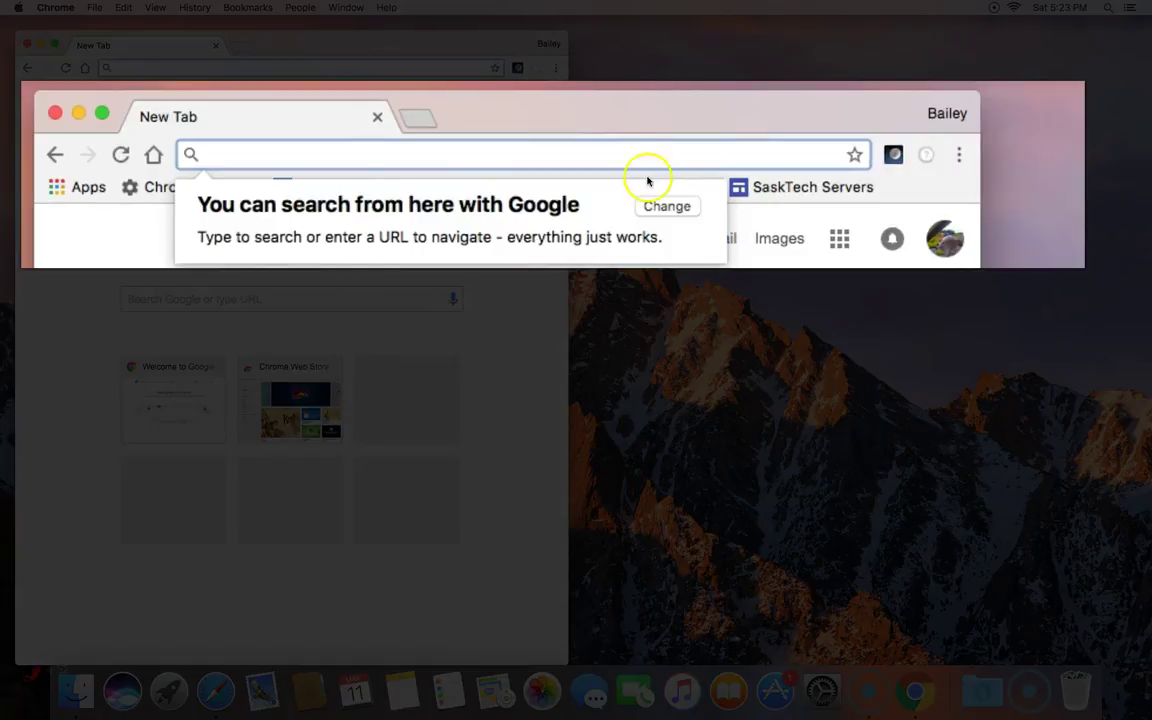
Step: Close the 'You can search from here with Google' tip on the new tab page
left_click(676, 118)
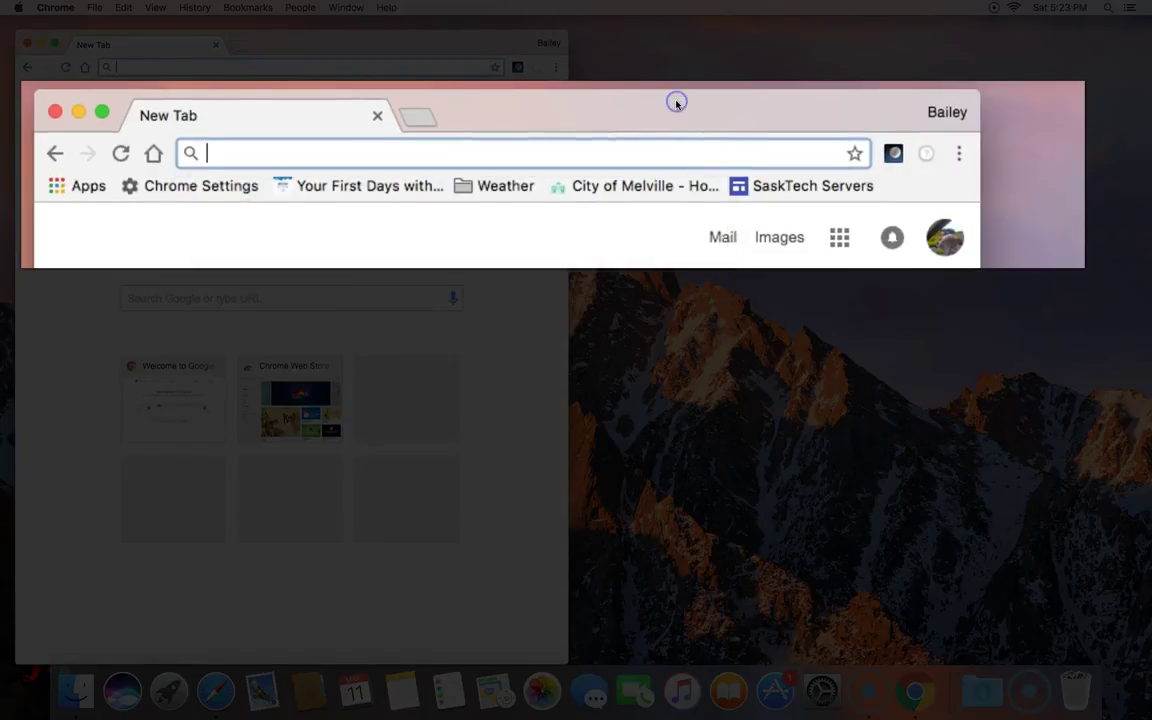